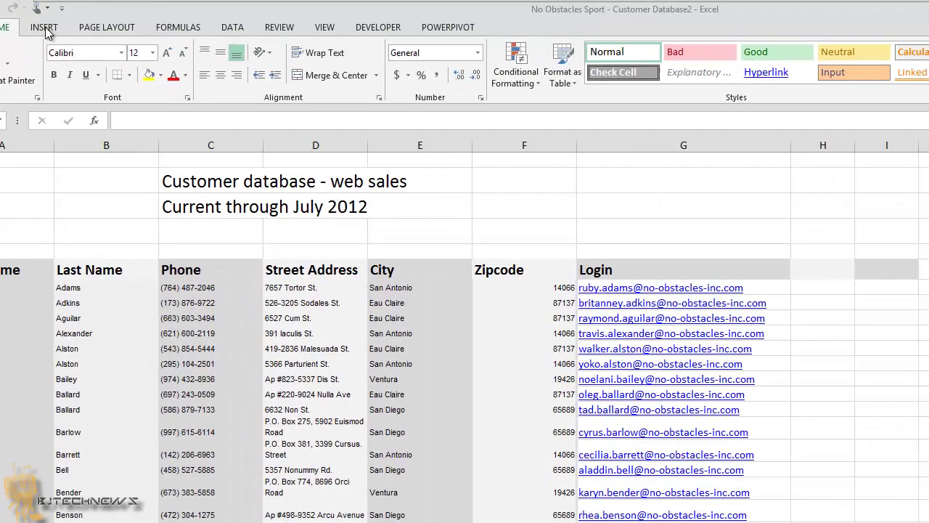
- Insert a new, empty Power View sheet (Power View5) from the Insert tab's Reports group
click(44, 28)
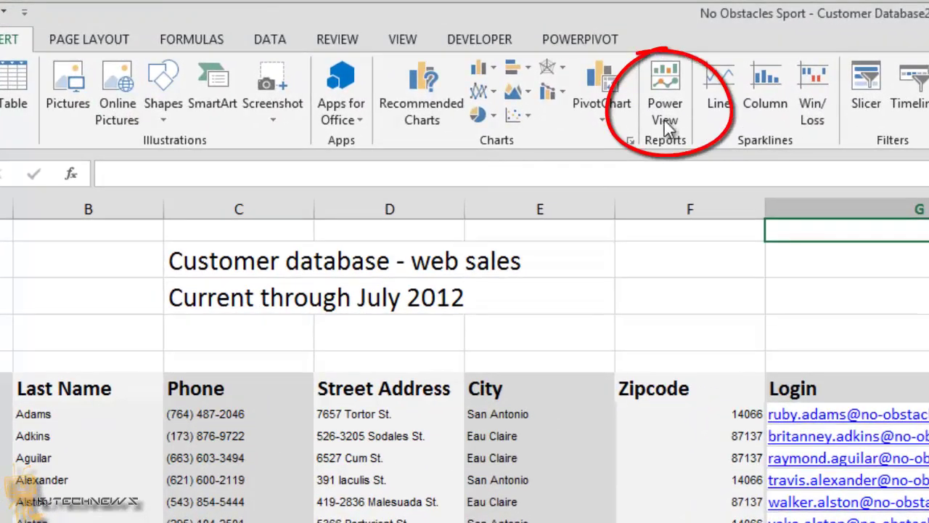
click(663, 119)
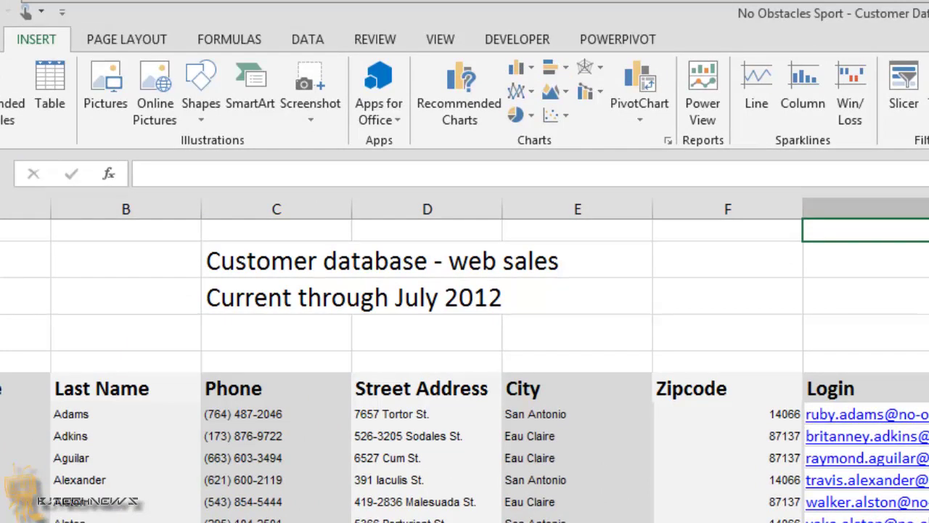
click(703, 85)
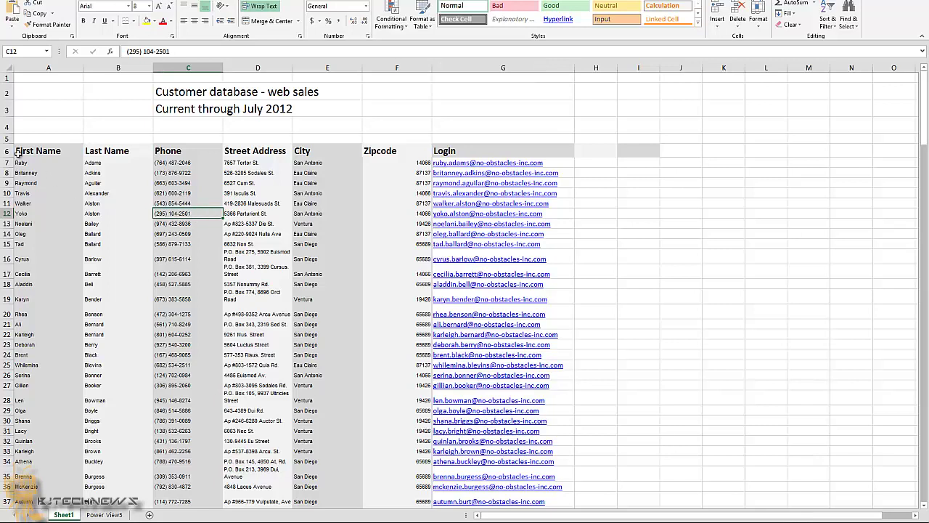
- Stretch row 5 to about 210 pixels, then undo the height change
drag(10, 145, 10, 174)
drag(171, 195, 492, 259)
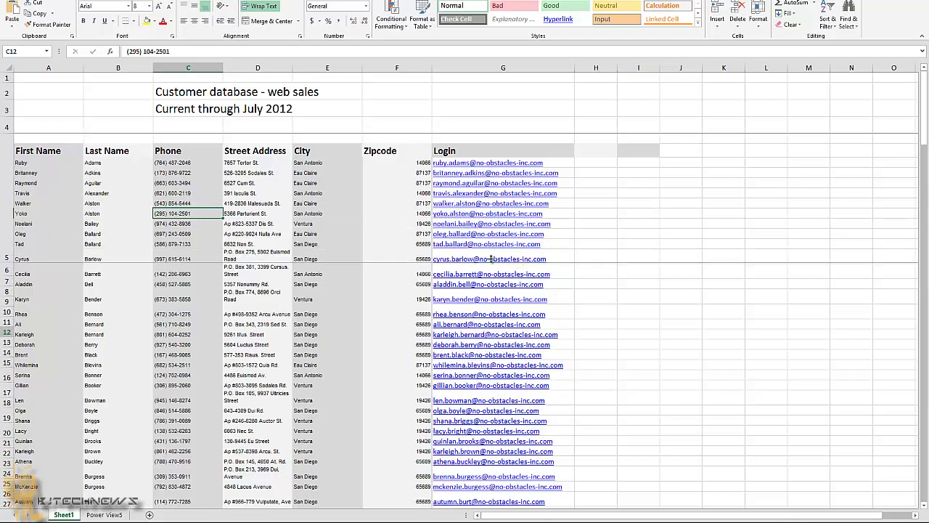
click(319, 221)
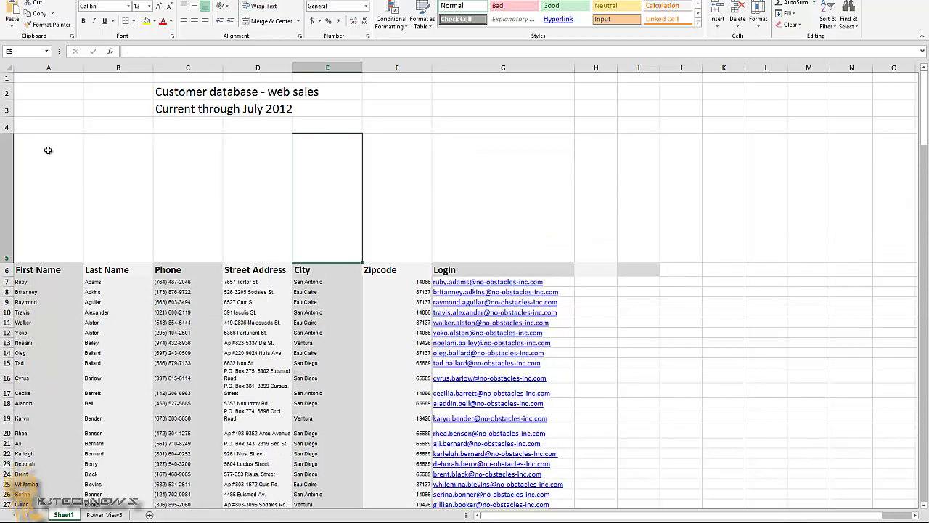
key(ctrl+z)
- Add the customer records in A6:G20 as a table to the existing Power View5 sheet
click(28, 150)
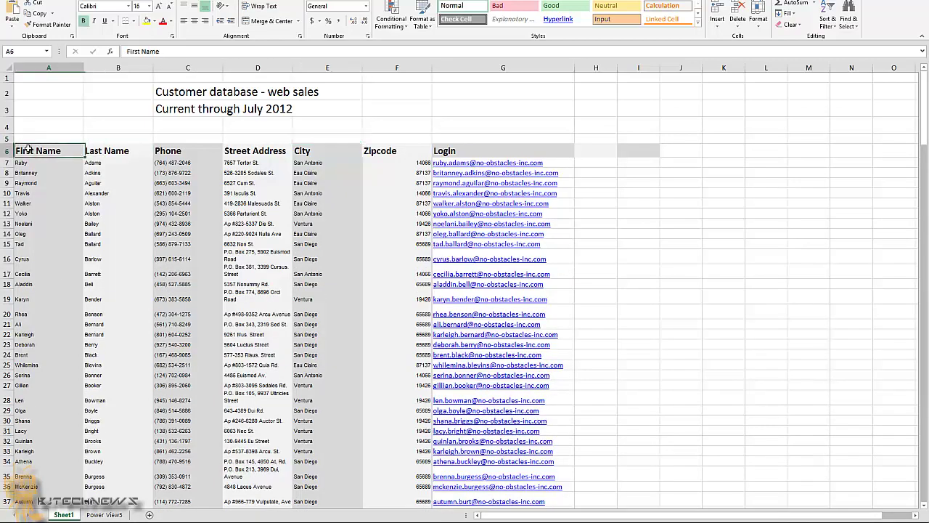
drag(29, 151, 501, 316)
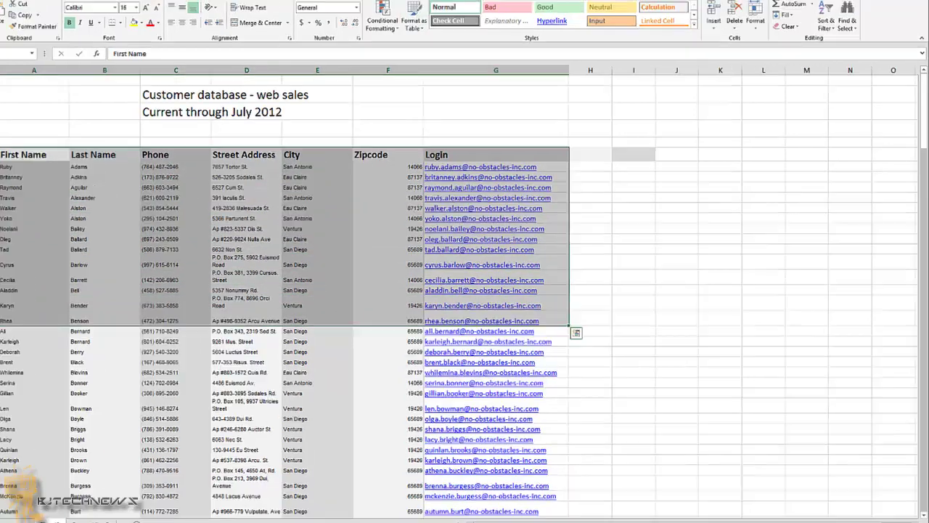
click(72, 0)
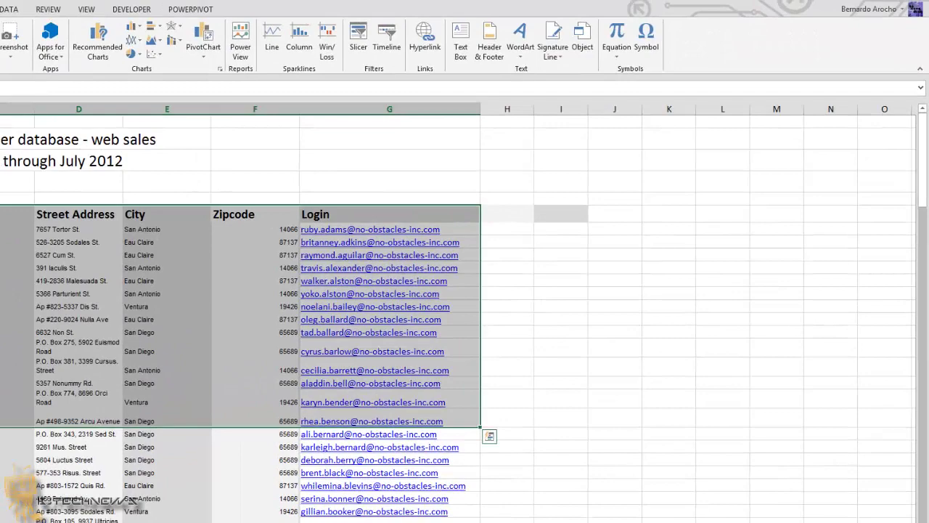
click(240, 47)
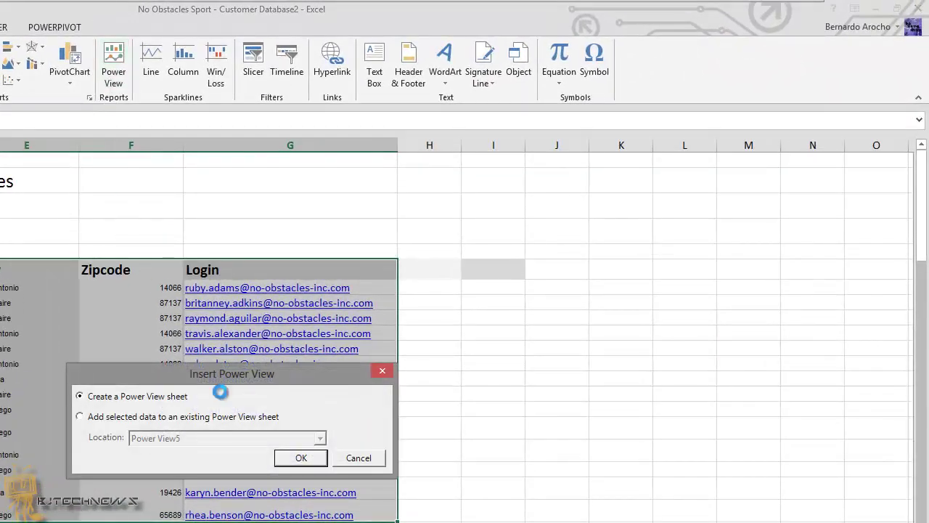
click(163, 418)
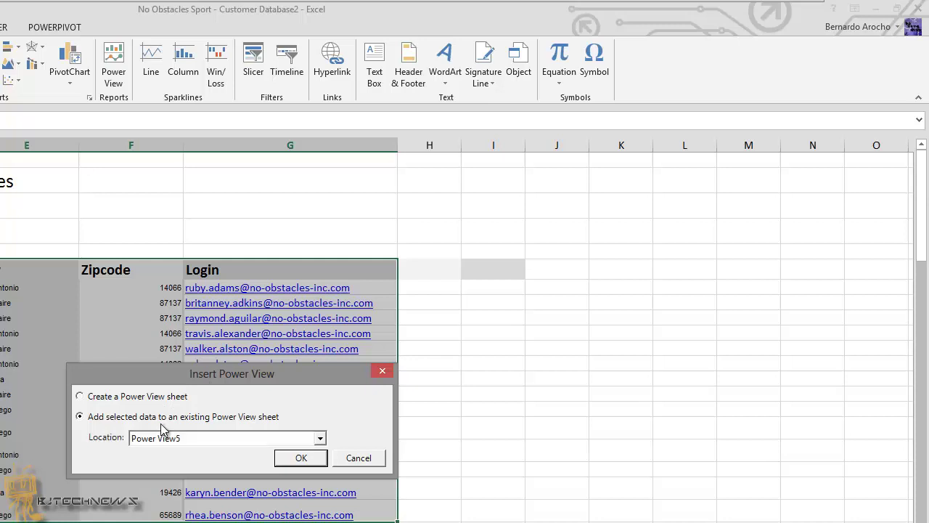
click(298, 461)
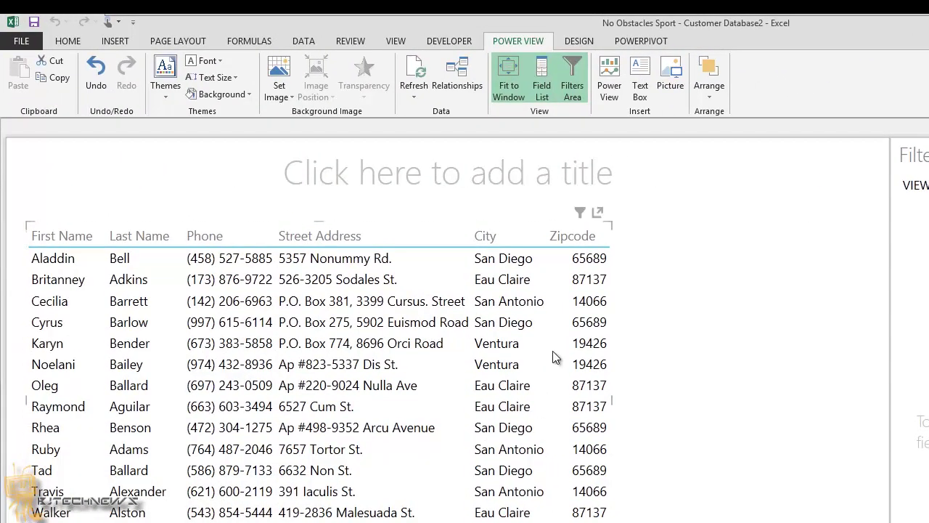
- Title the report 'Customer Reports' and drag the customer table wider across the sheet
click(473, 176)
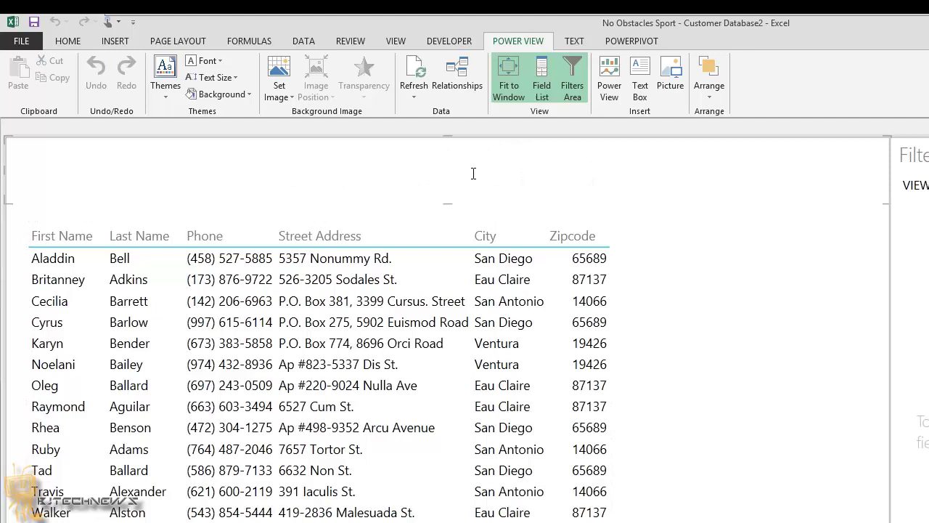
text(Customer )
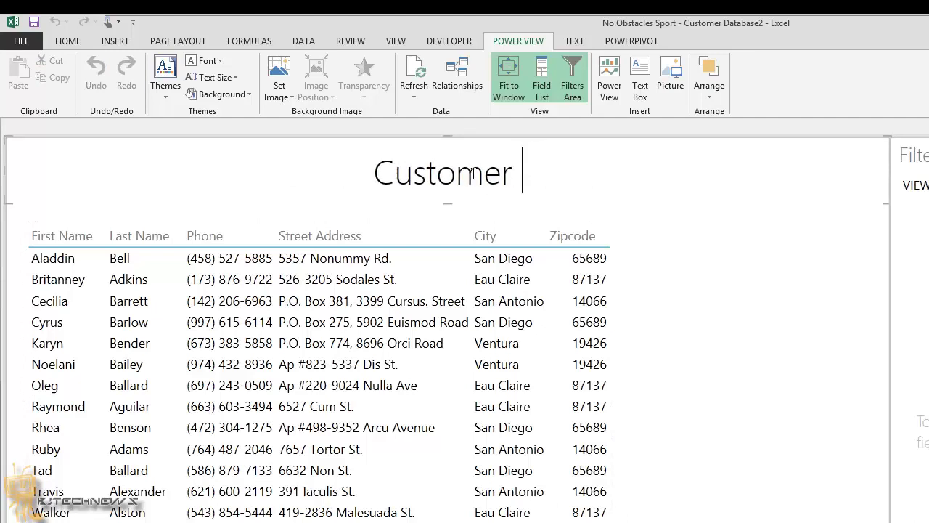
text(Reports)
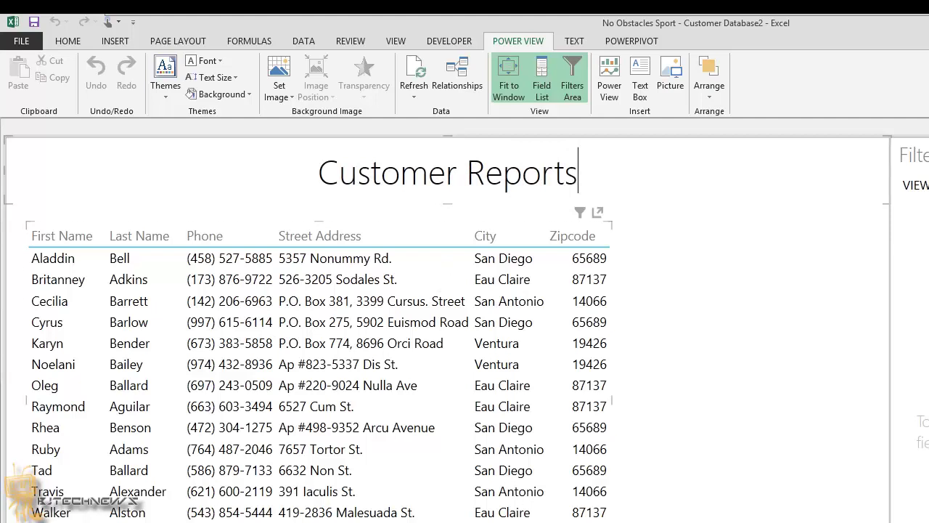
click(588, 485)
drag(614, 397, 767, 404)
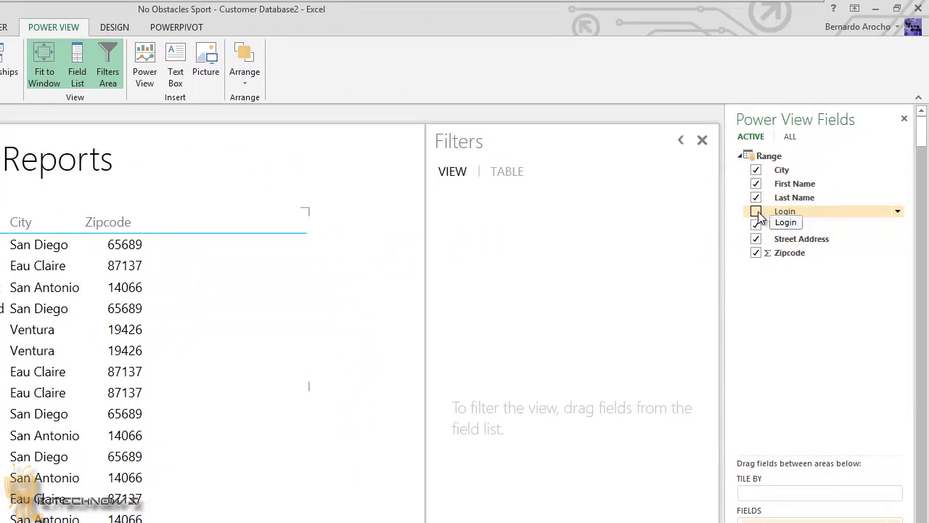
- Add the Login field to the customer table and tile the report by First Name
click(756, 212)
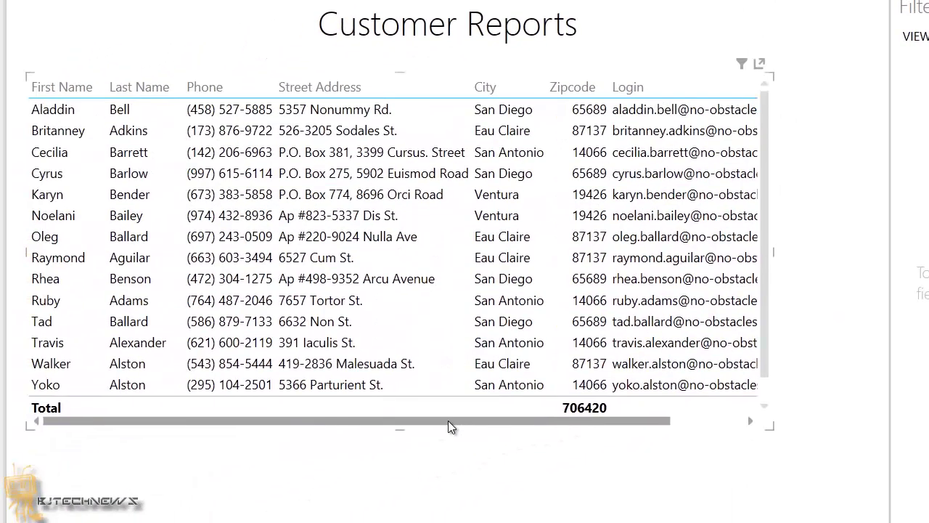
drag(646, 422, 765, 223)
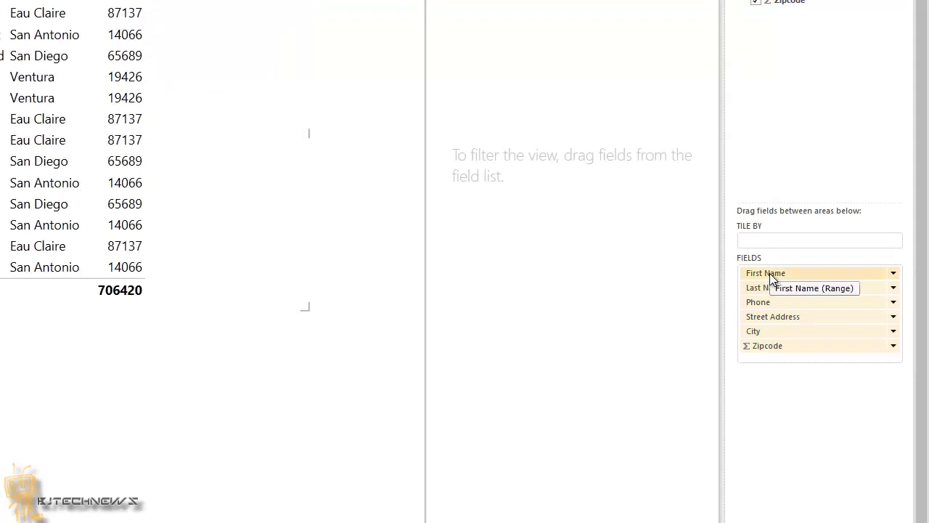
drag(787, 235, 770, 242)
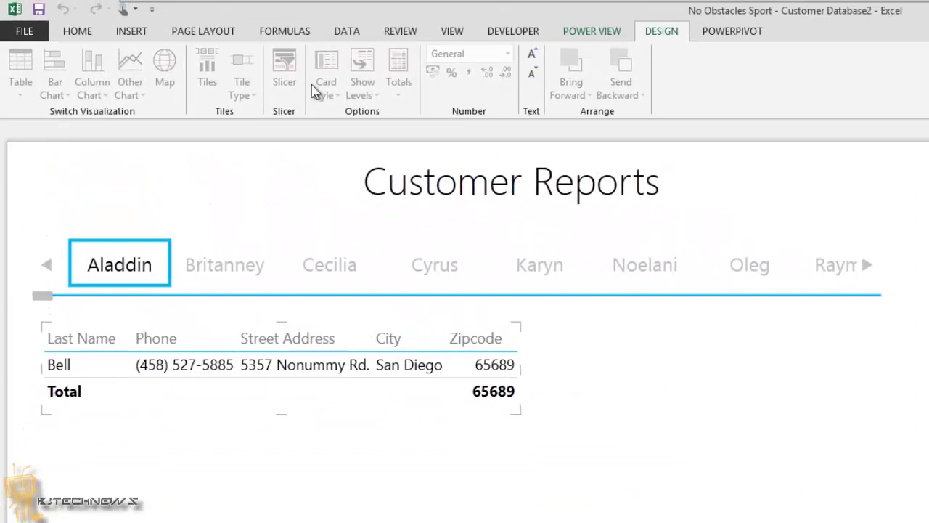
- Undo the First Name tiling and switch to the customer sheet of the Customer Database3 workbook
key(ctrl+z)
click(593, 31)
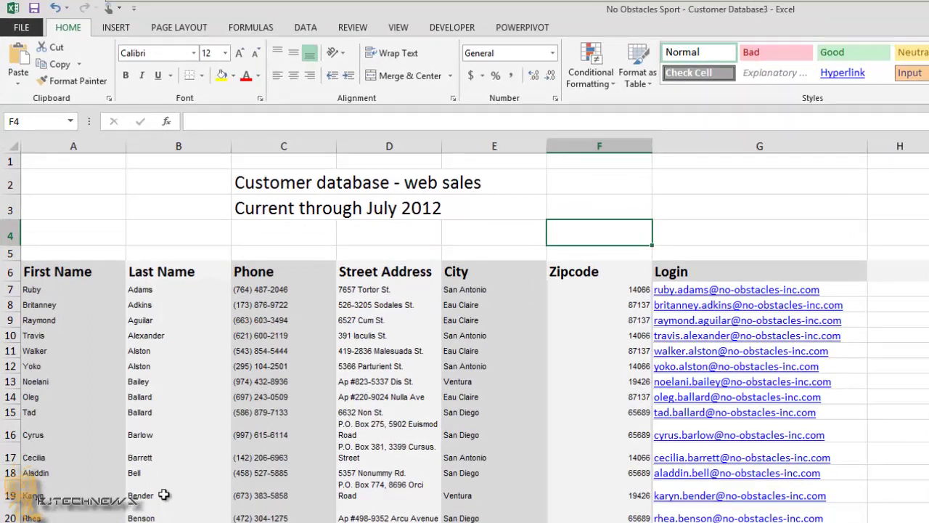
- Show the Review commands and select the Phone, Street Address and City data in C7:E206
click(354, 28)
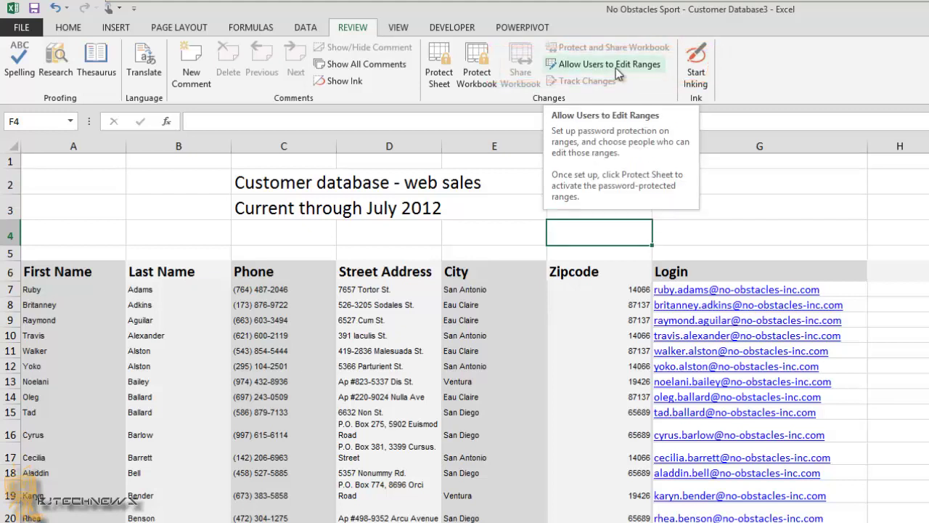
click(252, 289)
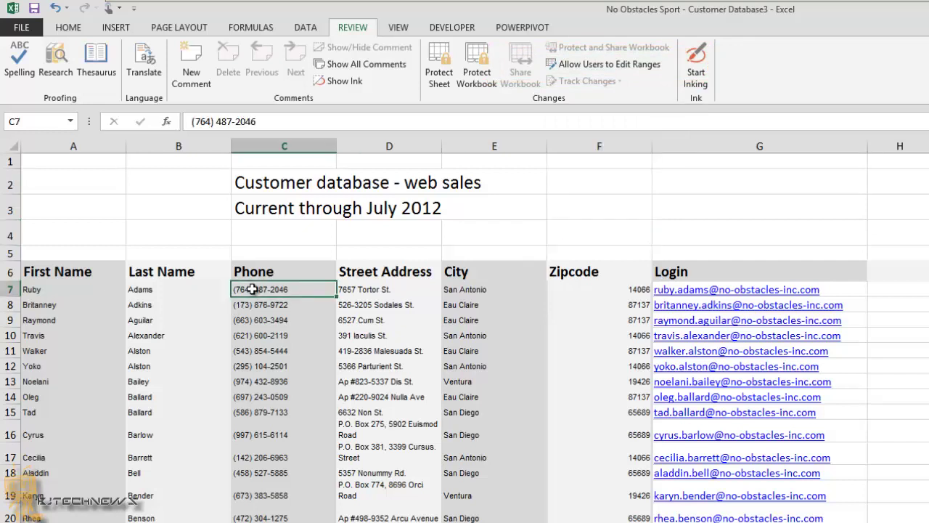
click(81, 288)
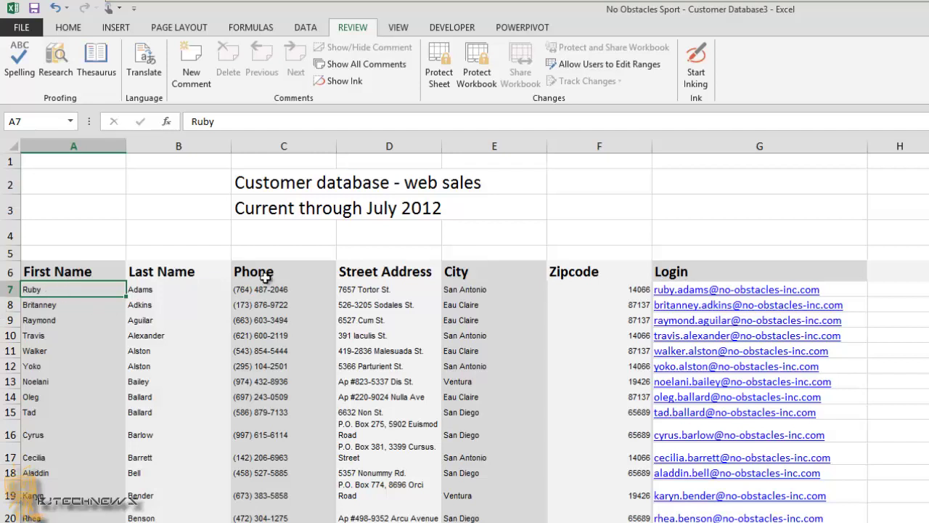
drag(247, 268, 487, 473)
drag(262, 290, 522, 522)
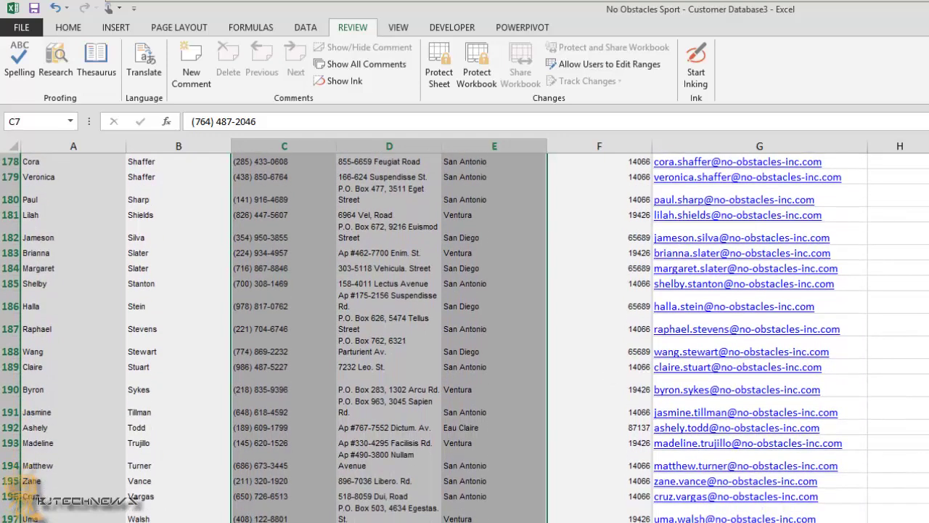
- Create a new editable range named customer_could_change over C7:E206 and enter a range password
click(634, 68)
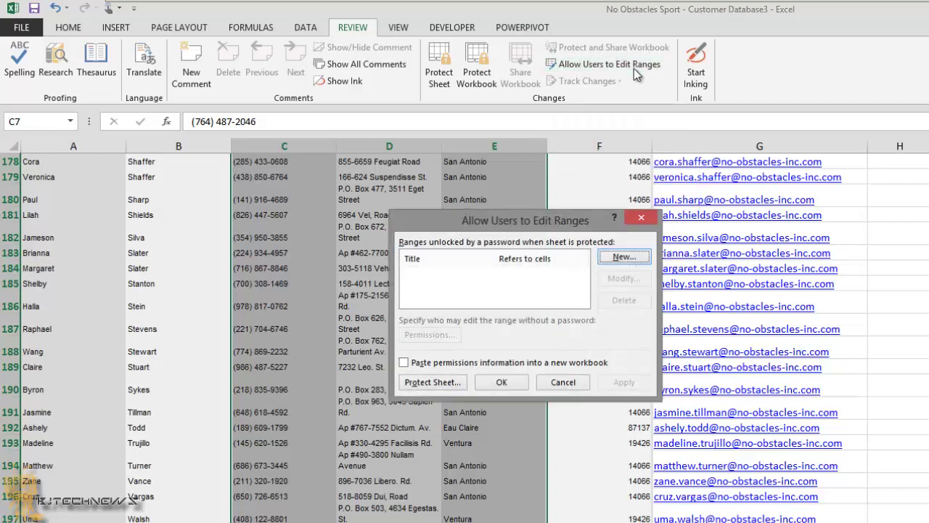
click(624, 258)
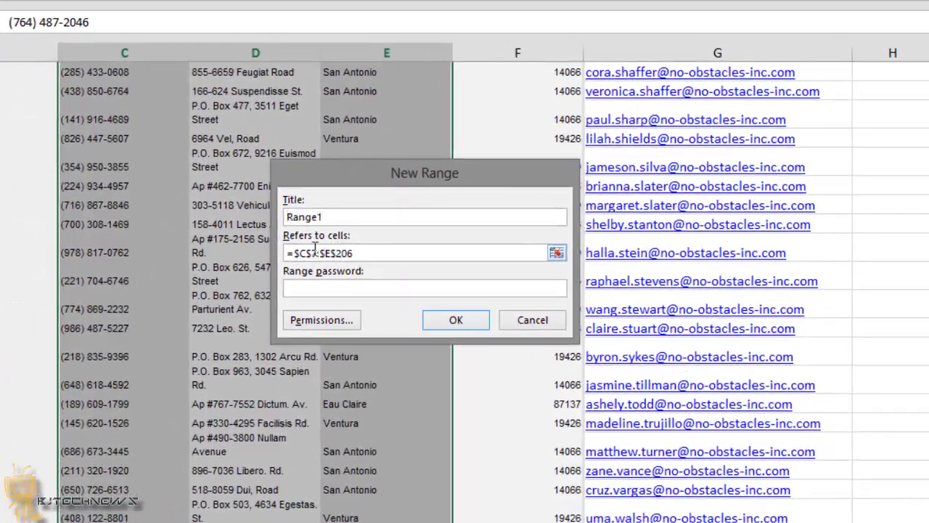
drag(428, 273, 337, 273)
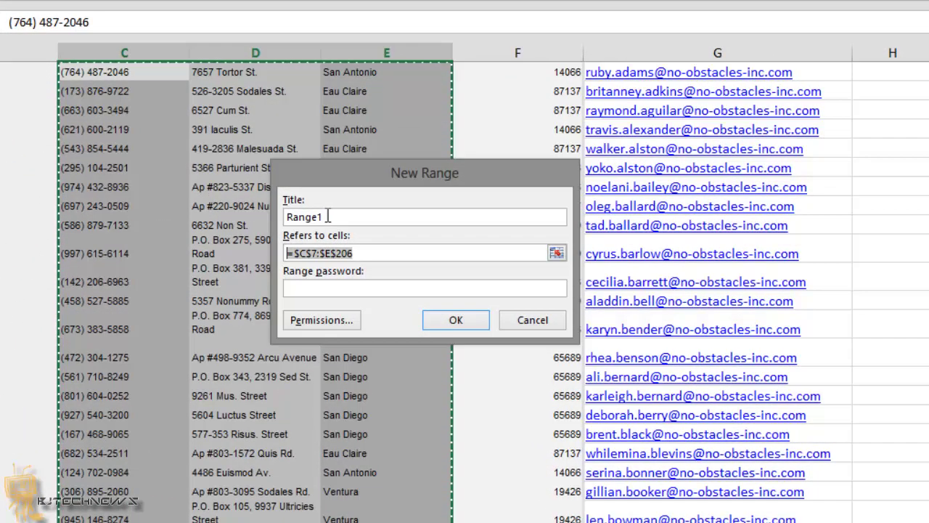
double_click(331, 216)
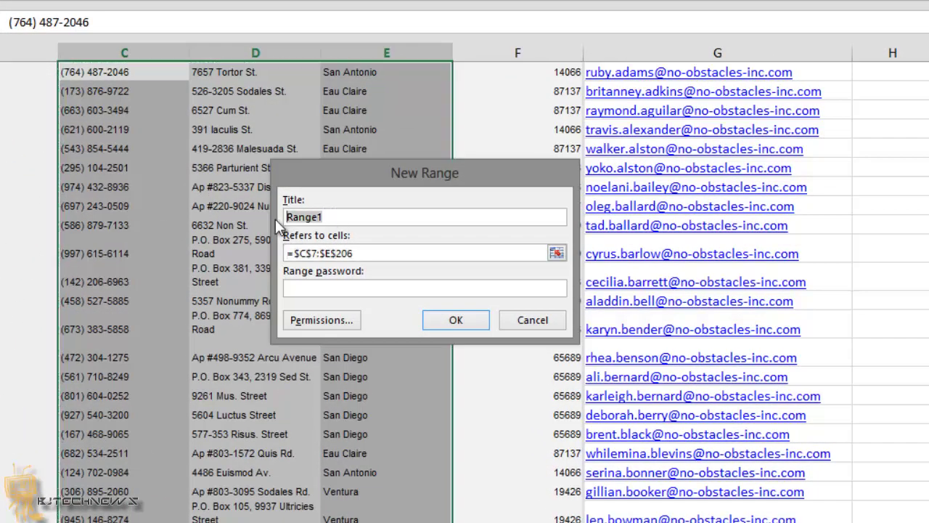
text(customer_could)
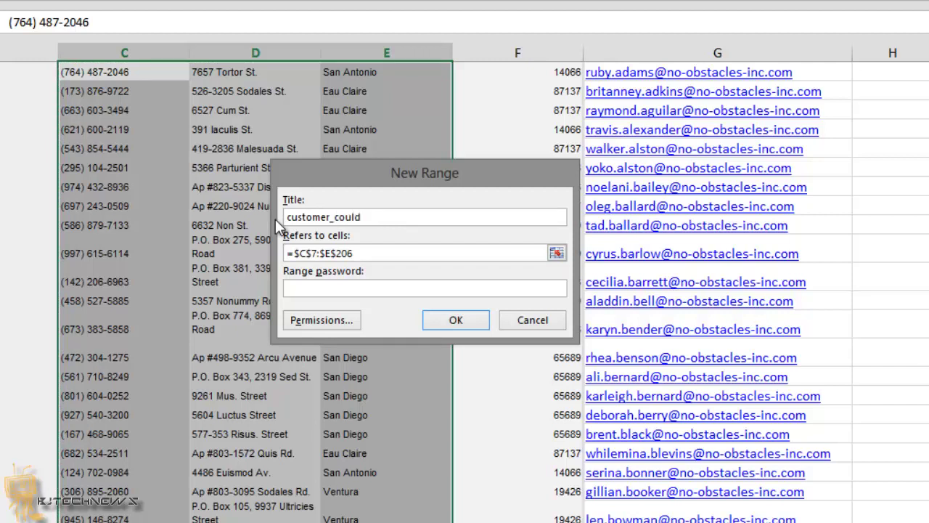
text(_change)
click(305, 286)
text(12345678)
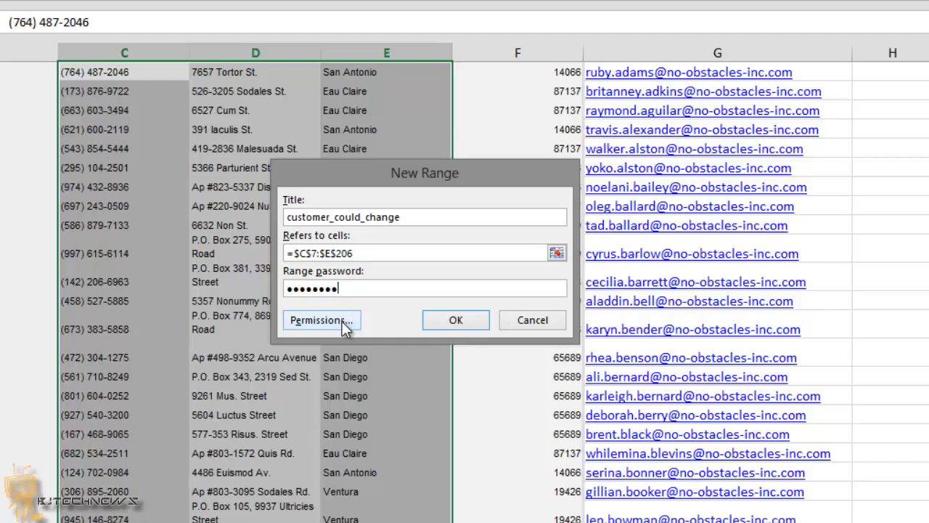
- Re-enter the range password to confirm it, then apply and close the editable-ranges settings
click(457, 323)
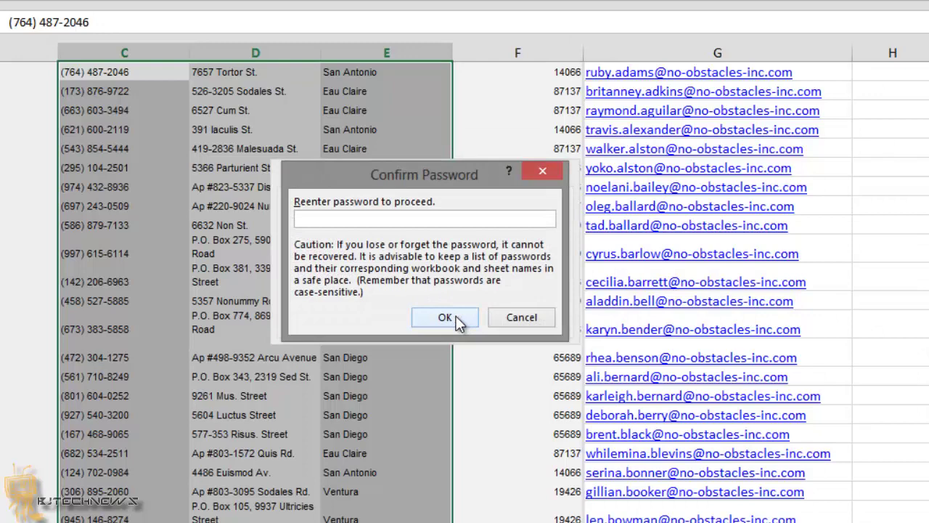
text(•••••••••)
click(456, 317)
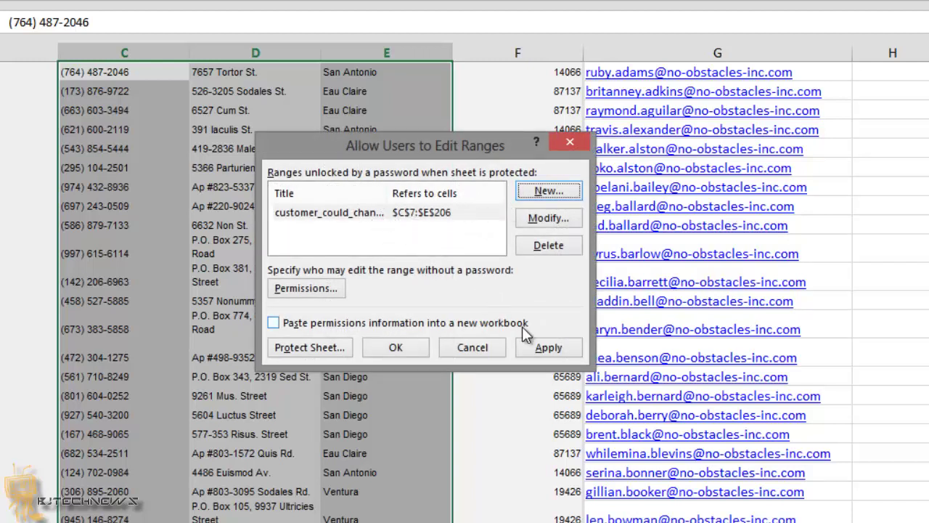
click(559, 349)
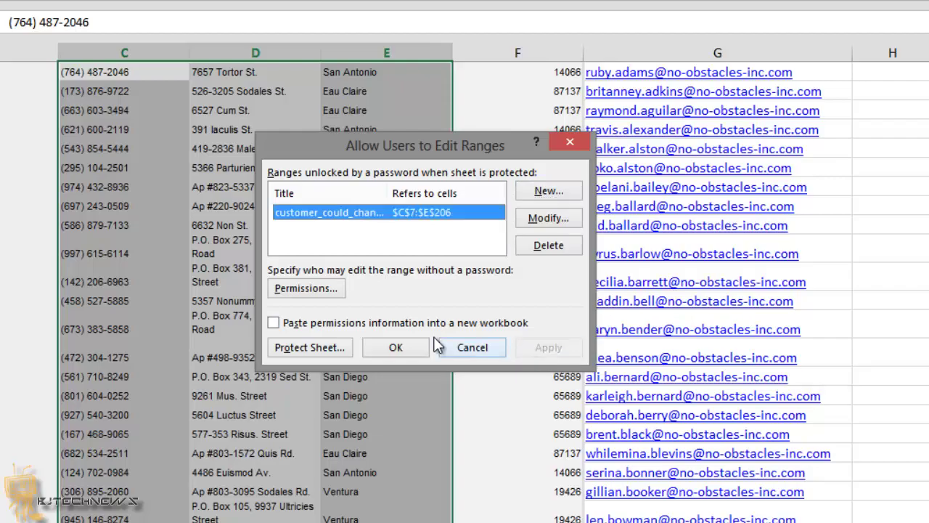
click(411, 346)
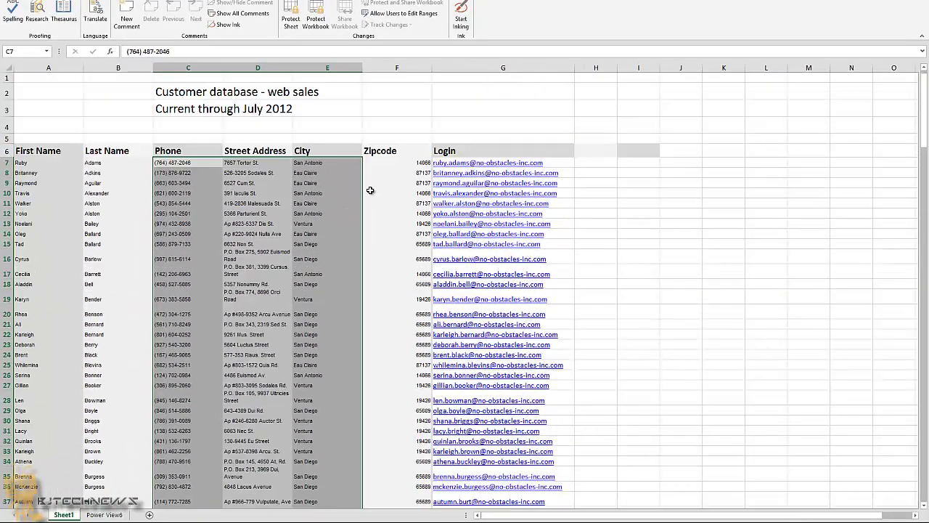
- Protect the sheet with a confirmed password, still allowing selection of locked and unlocked cells
click(388, 124)
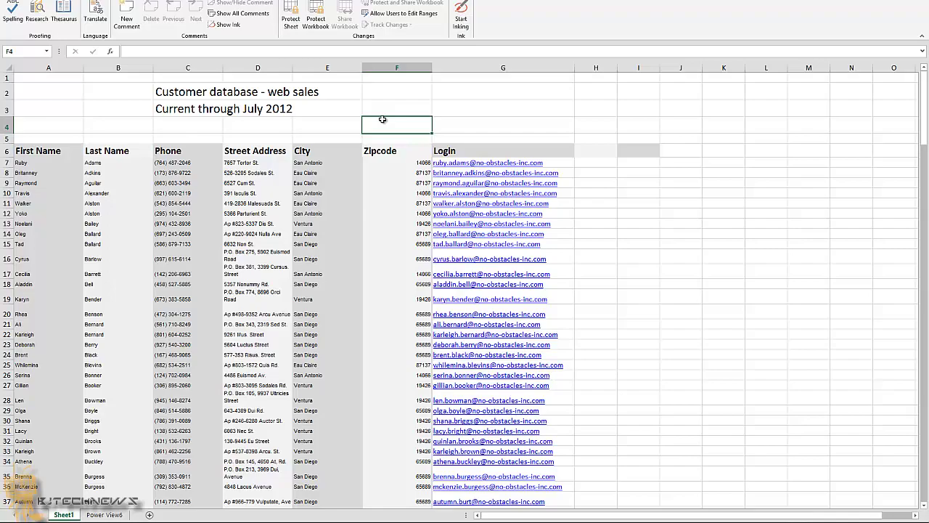
click(292, 21)
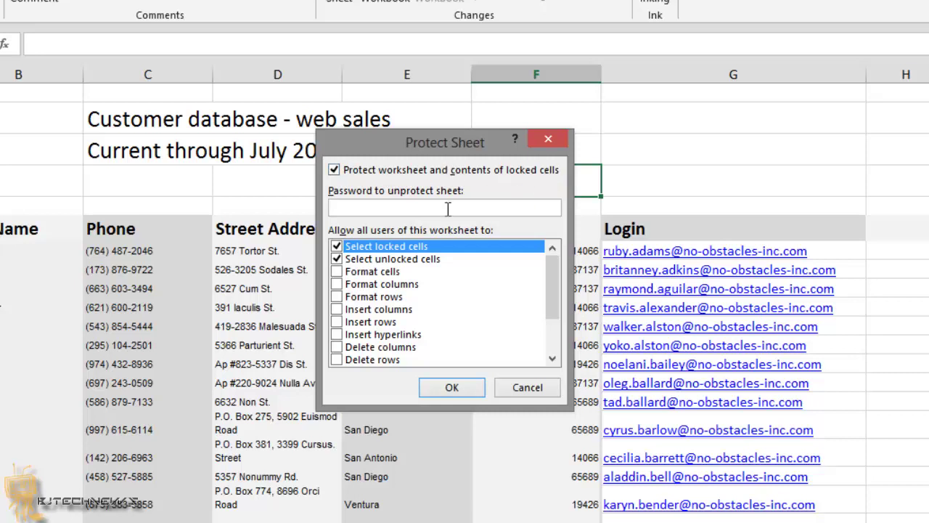
text(•••••••)
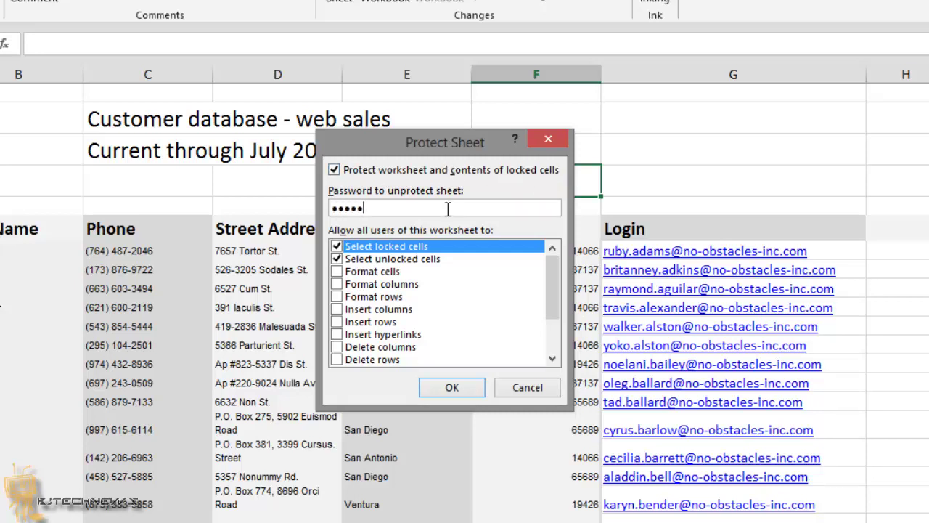
text(•)
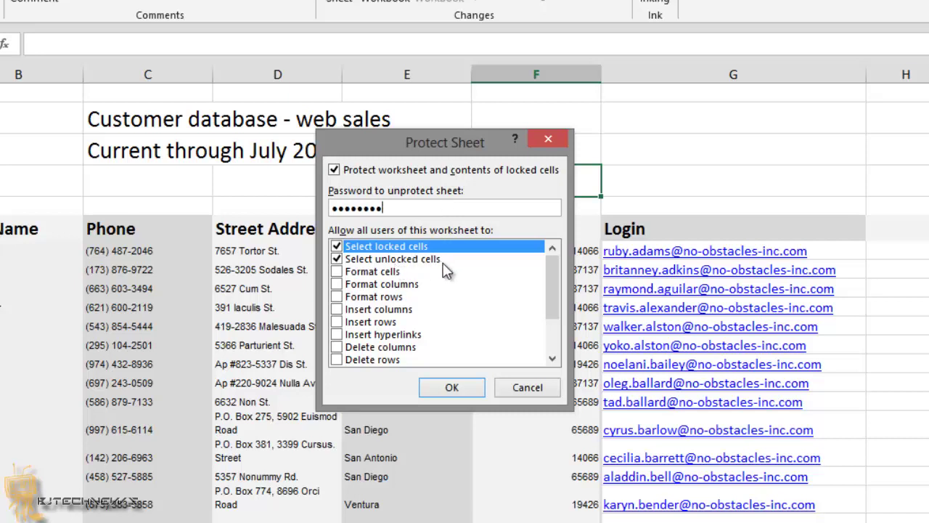
click(449, 390)
text(•••••)
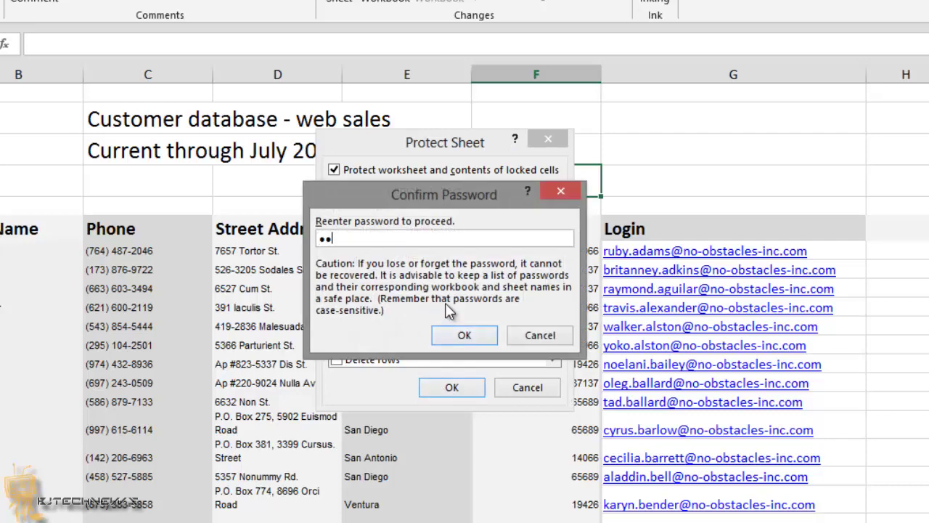
text(•••)
click(456, 338)
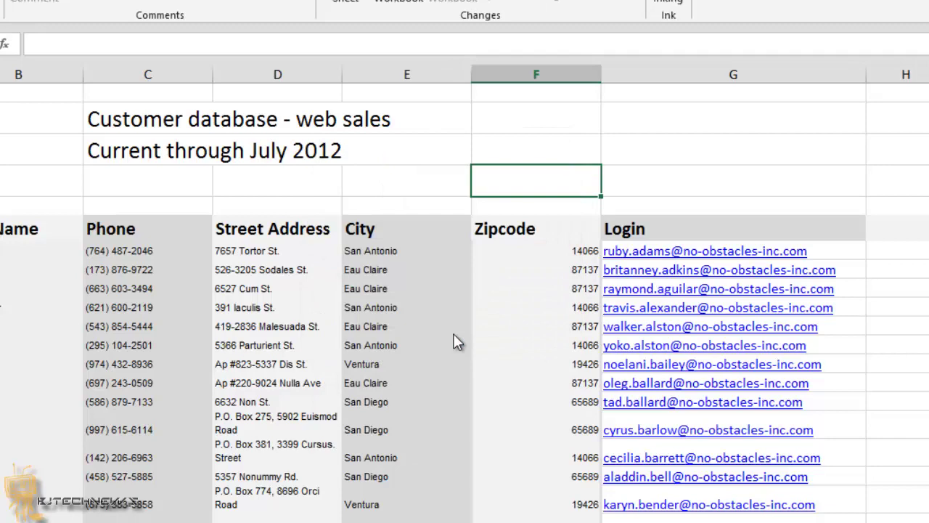
- Check that A7 is locked, then unlock the range with its password and type 'fjladjflajdfljadl' into E7
click(31, 228)
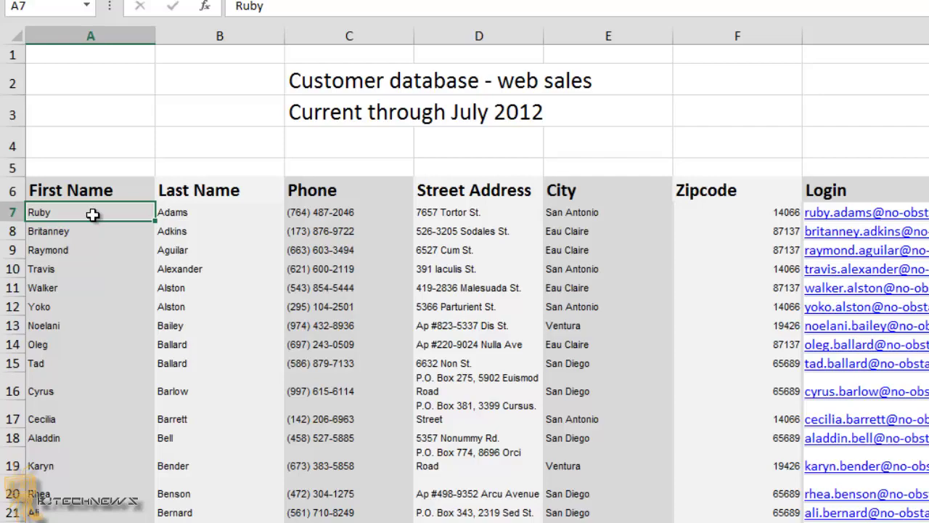
double_click(92, 214)
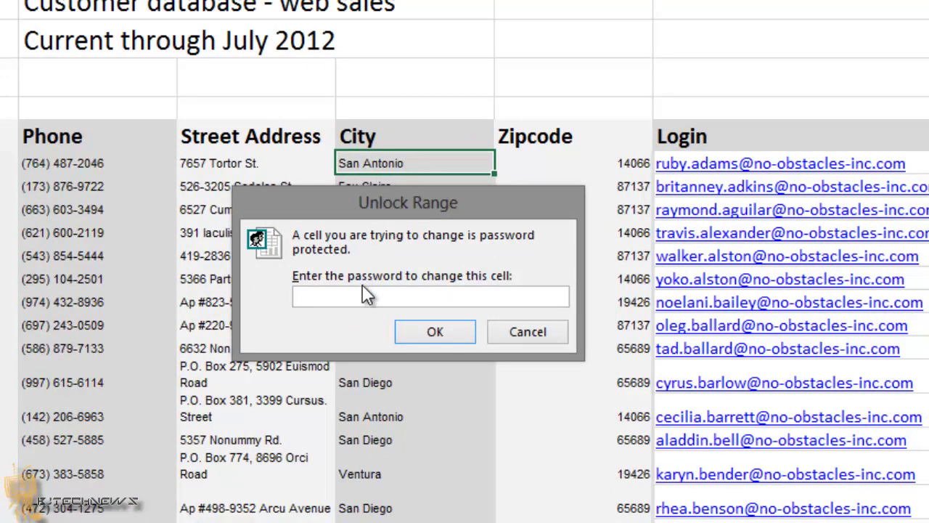
text(12345)
key(Return)
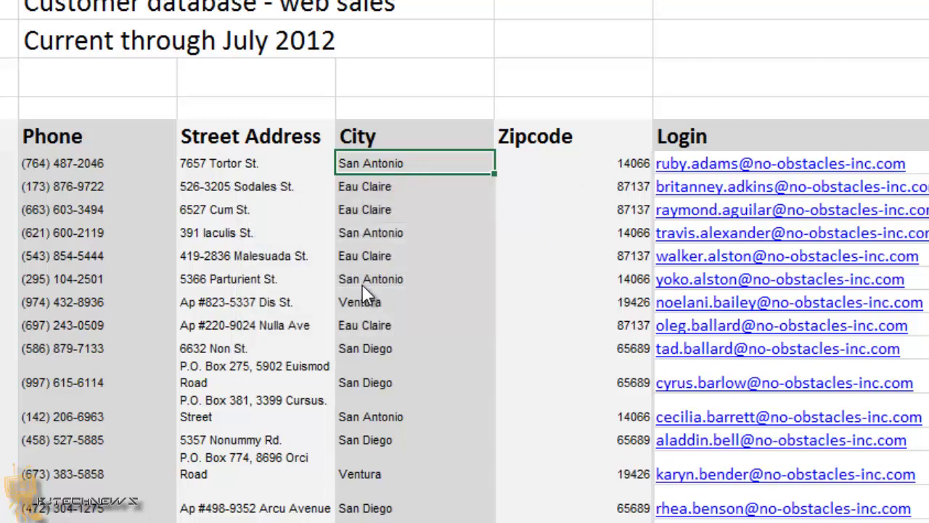
text(fjladjflajdfljadl)
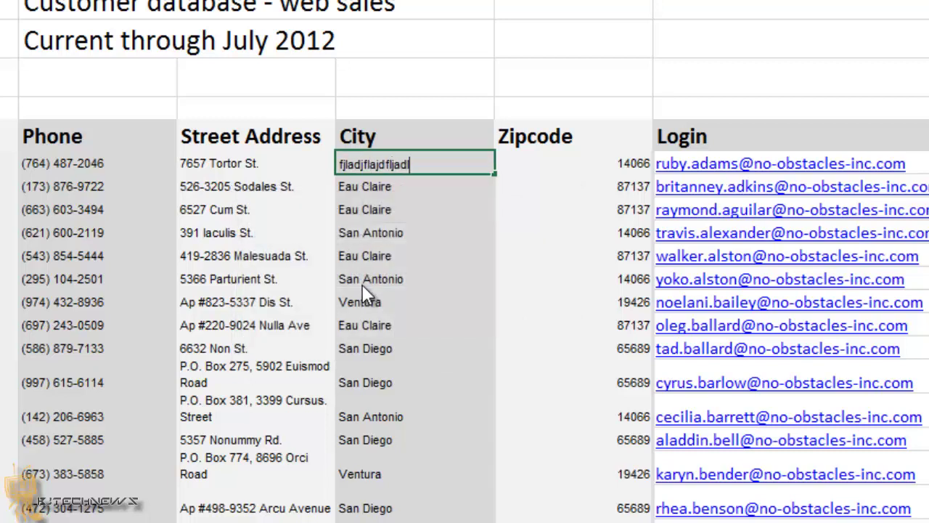